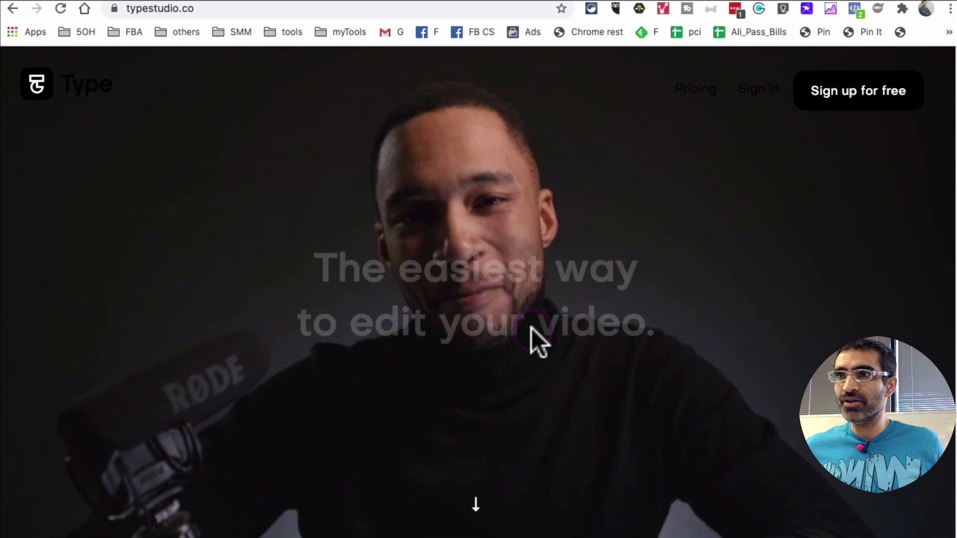
# Scroll past the text-based editing, auto-sync and simple-effects features down to the homepage footer
pyautogui.scroll(-10, 581, 339)
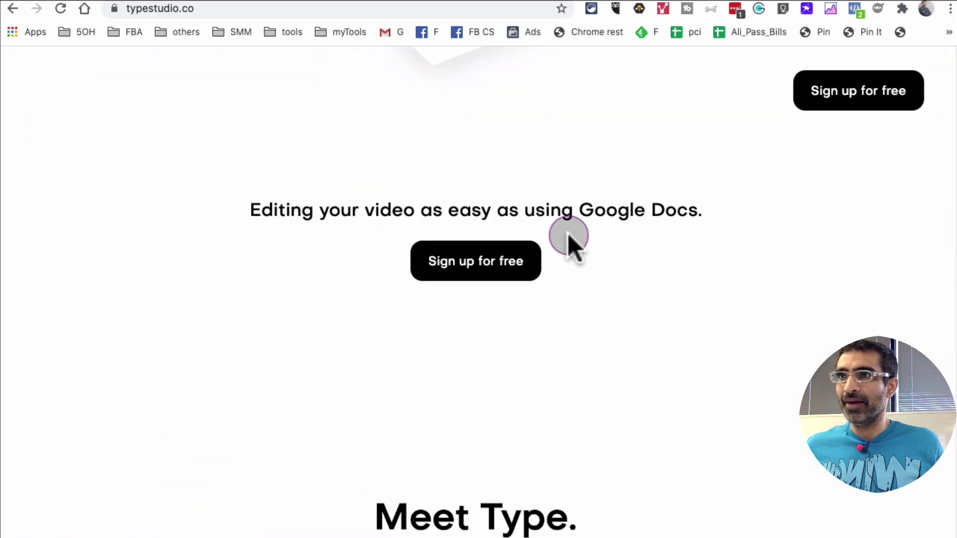
pyautogui.scroll(-7, 683, 267)
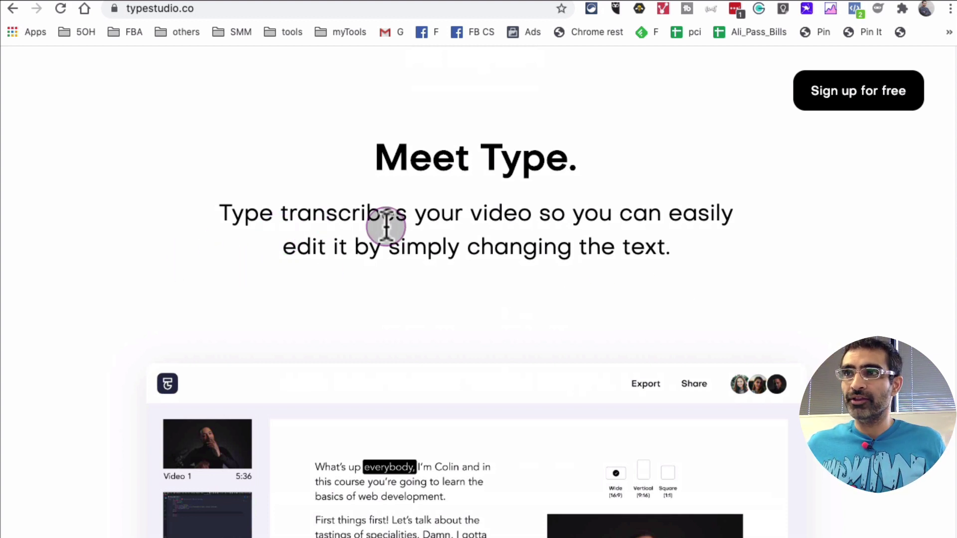
pyautogui.scroll(-3, 687, 316)
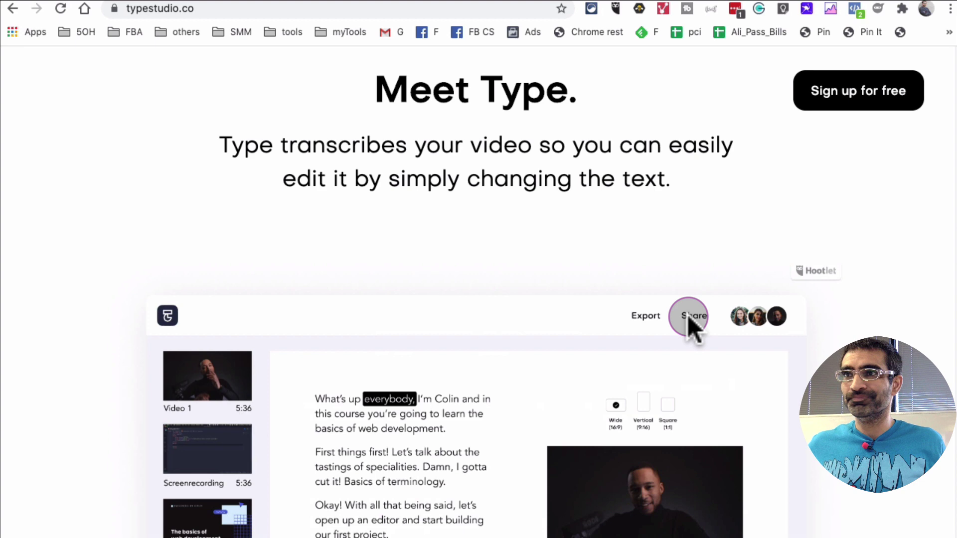
pyautogui.scroll(-2, 628, 264)
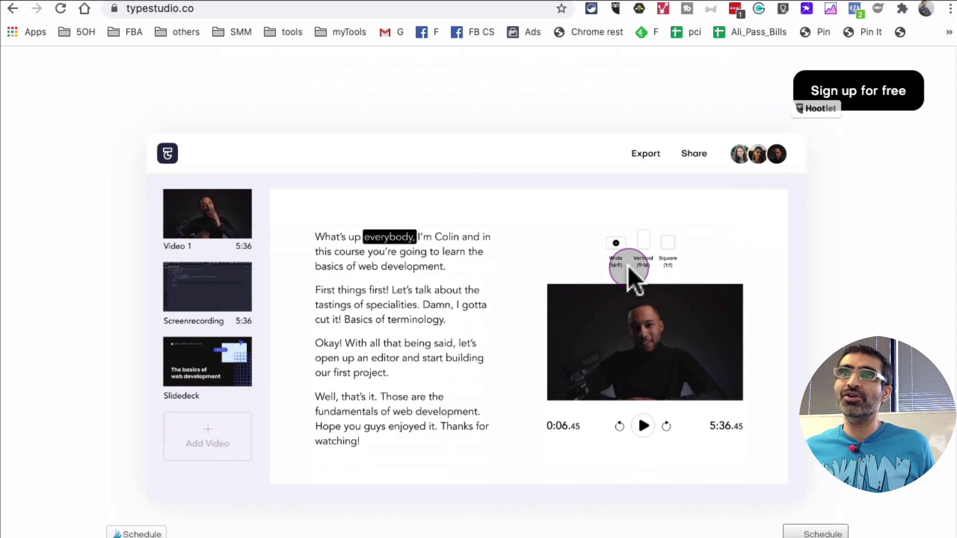
pyautogui.scroll(-1, 628, 266)
pyautogui.scroll(-3, 623, 280)
pyautogui.scroll(-5, 616, 282)
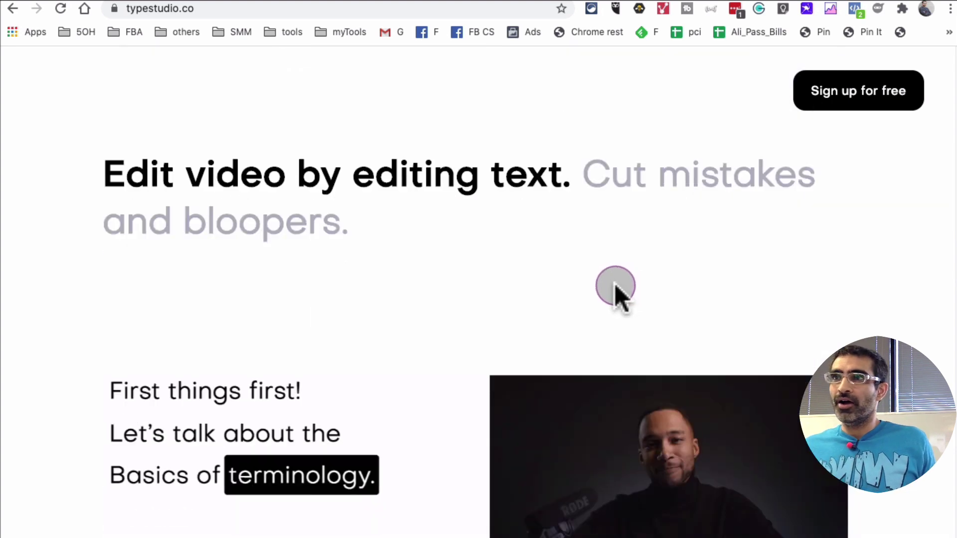
pyautogui.scroll(-3, 613, 285)
pyautogui.scroll(-2, 612, 285)
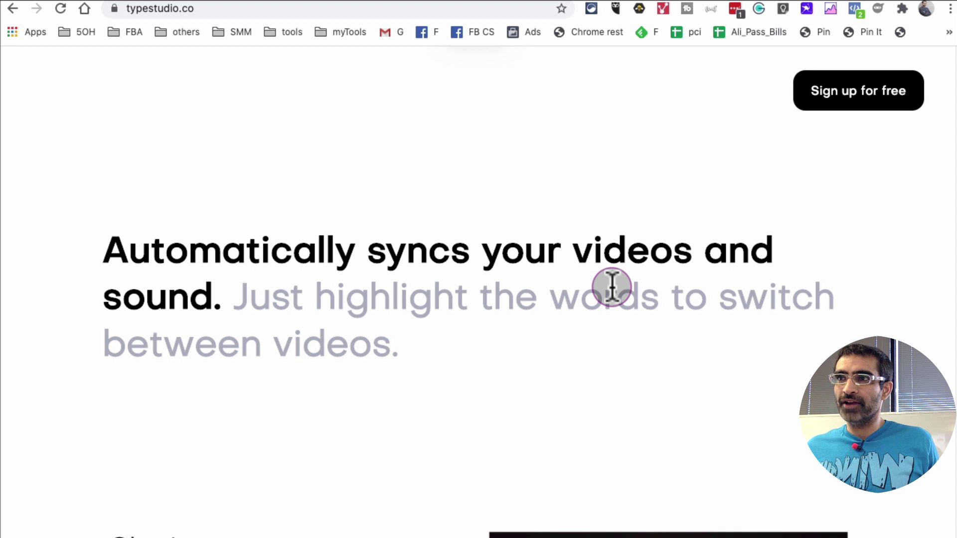
pyautogui.scroll(-5, 611, 285)
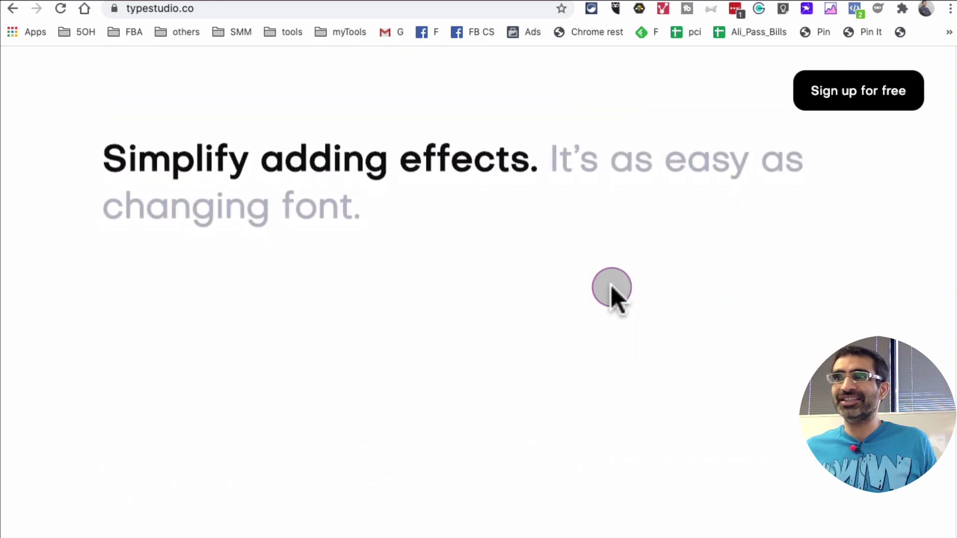
pyautogui.scroll(-10, 607, 287)
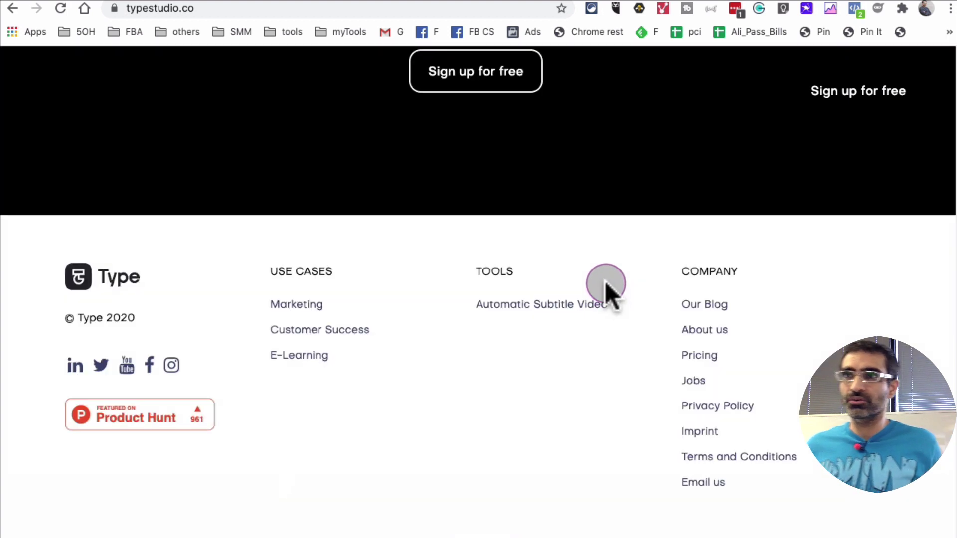
# Open the Pricing page and highlight the Starter plan's 10h upload allowance
pyautogui.click(701, 358)
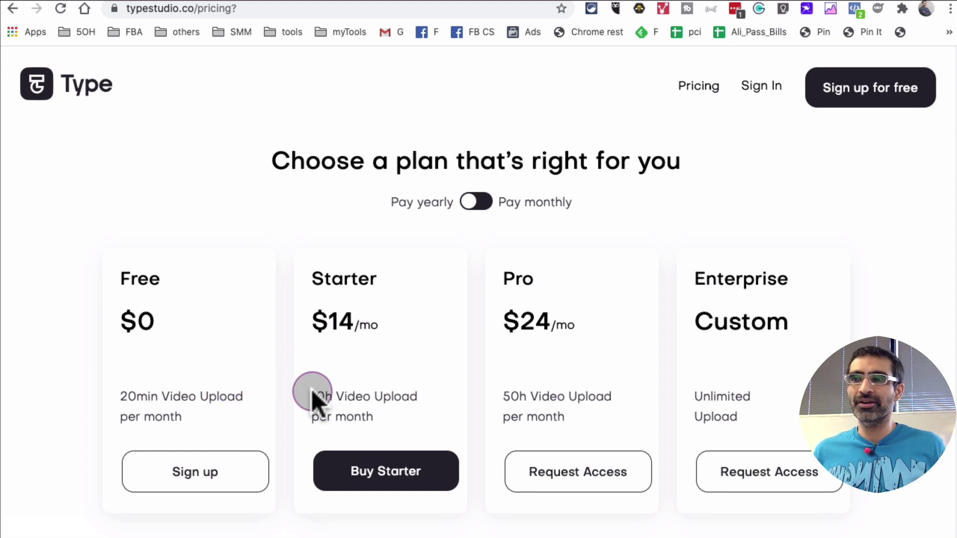
pyautogui.moveTo(311, 397); pyautogui.dragTo(399, 407)
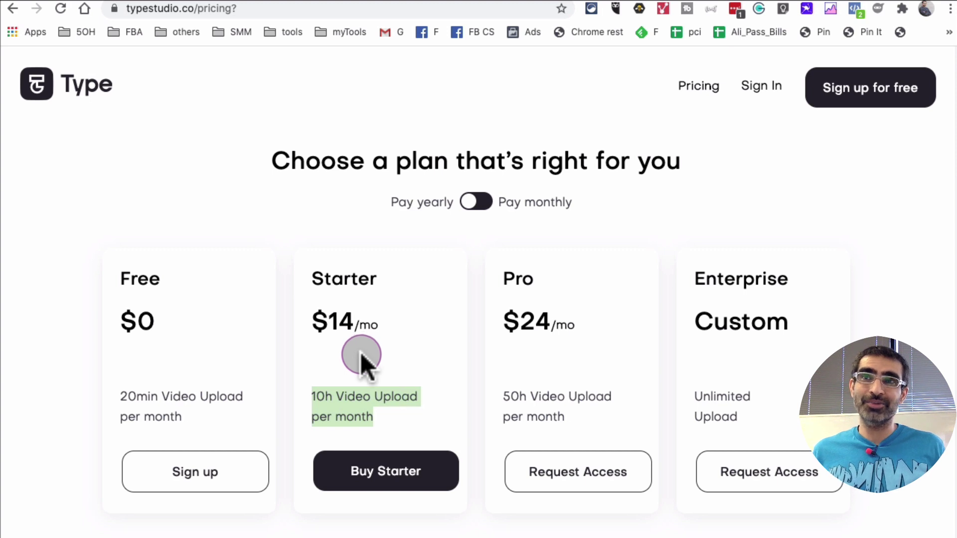
# Return home, sign in with the autofilled login, and start a new Untitled project
pyautogui.click(109, 85)
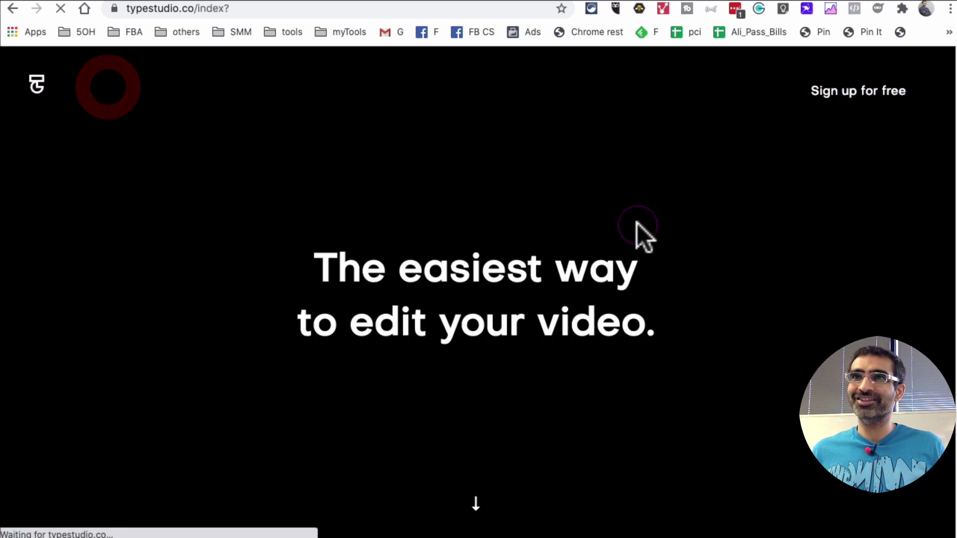
pyautogui.click(836, 88)
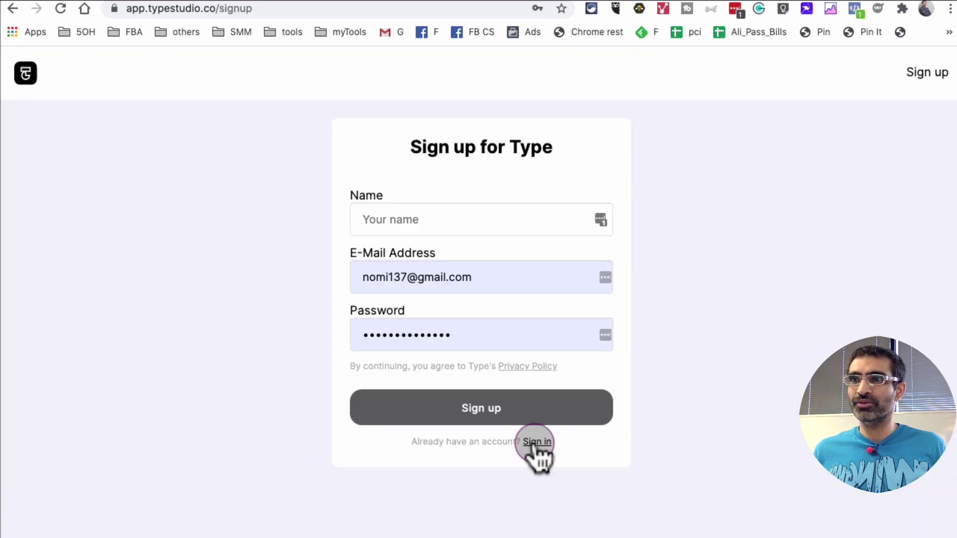
pyautogui.click(534, 442)
pyautogui.click(487, 340)
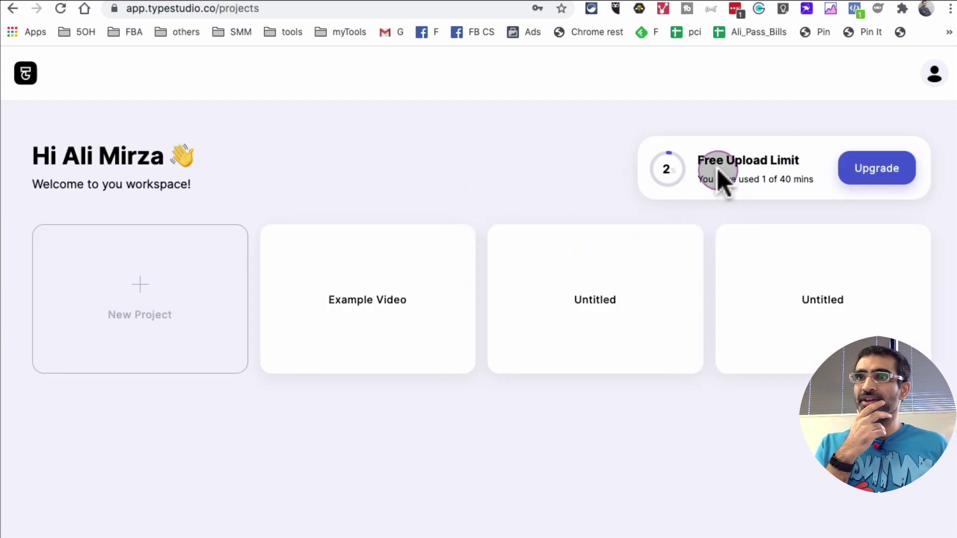
pyautogui.moveTo(718, 175); pyautogui.dragTo(808, 184)
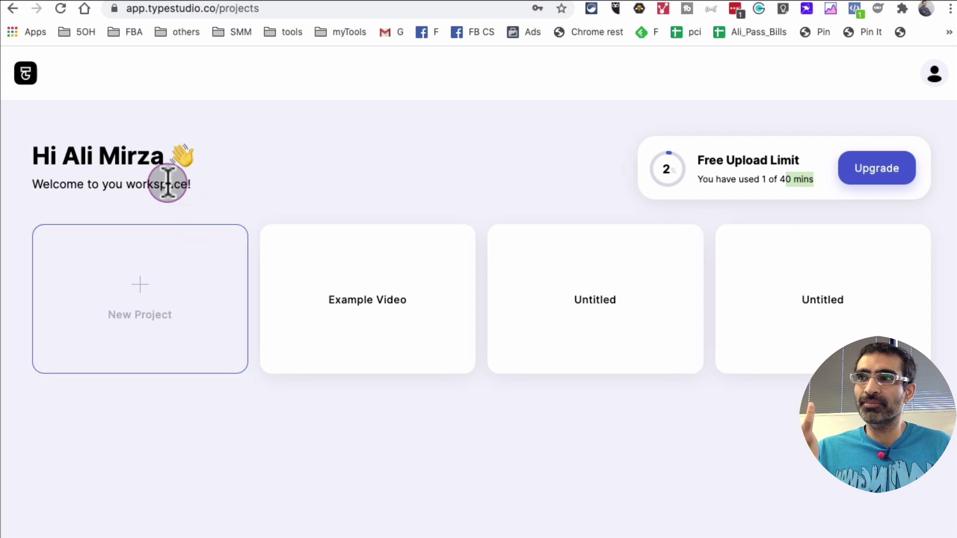
pyautogui.click(154, 284)
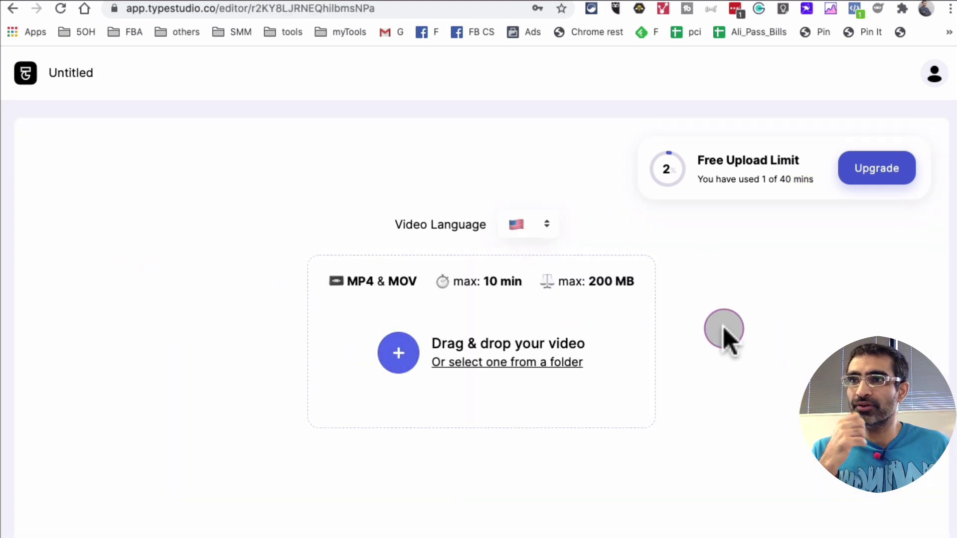
# Drop the .mov interview clip into the project to upload and transcribe it
pyautogui.moveTo(956, 267); pyautogui.dragTo(537, 338)
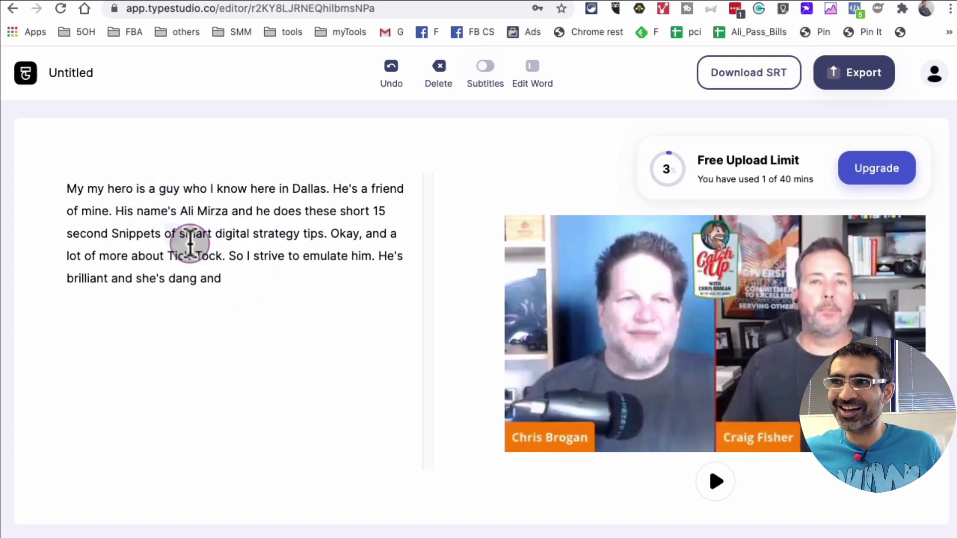
# Select 'Tick-Tock' in the transcript, preview playback, and turn on subtitles
pyautogui.click(193, 256)
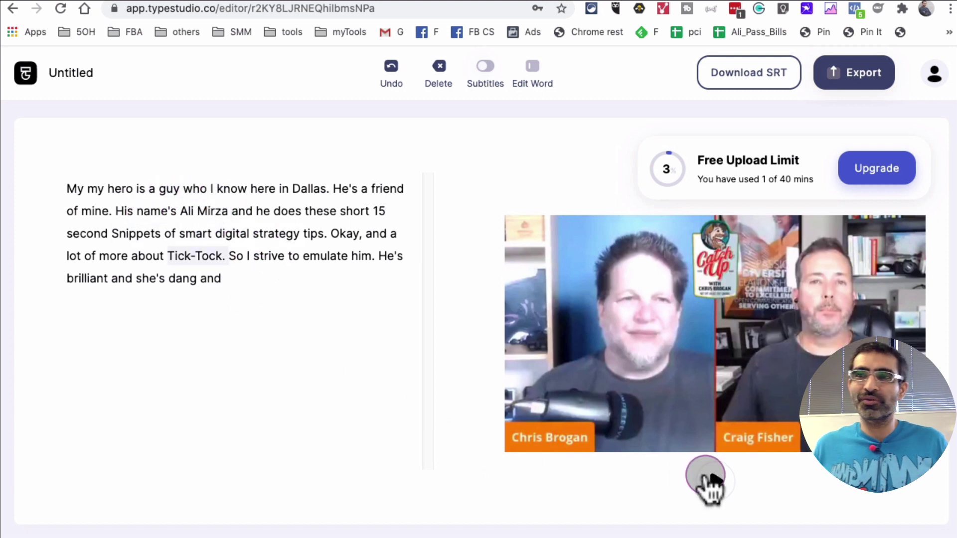
pyautogui.click(708, 481)
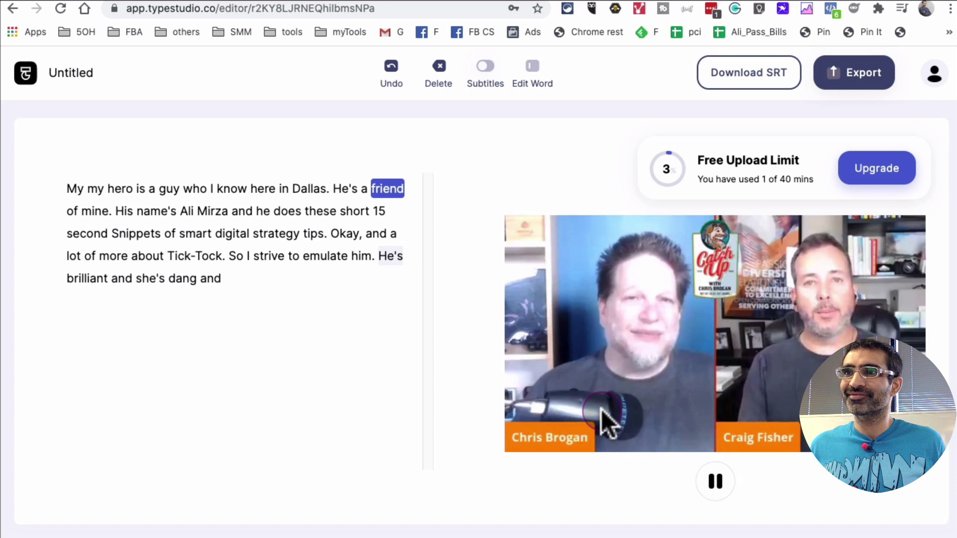
pyautogui.click(717, 482)
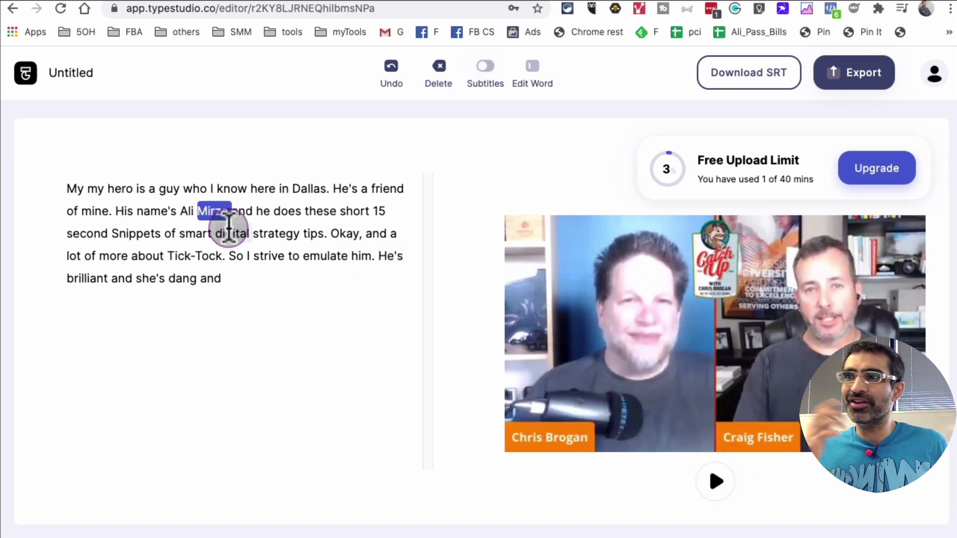
pyautogui.click(183, 257)
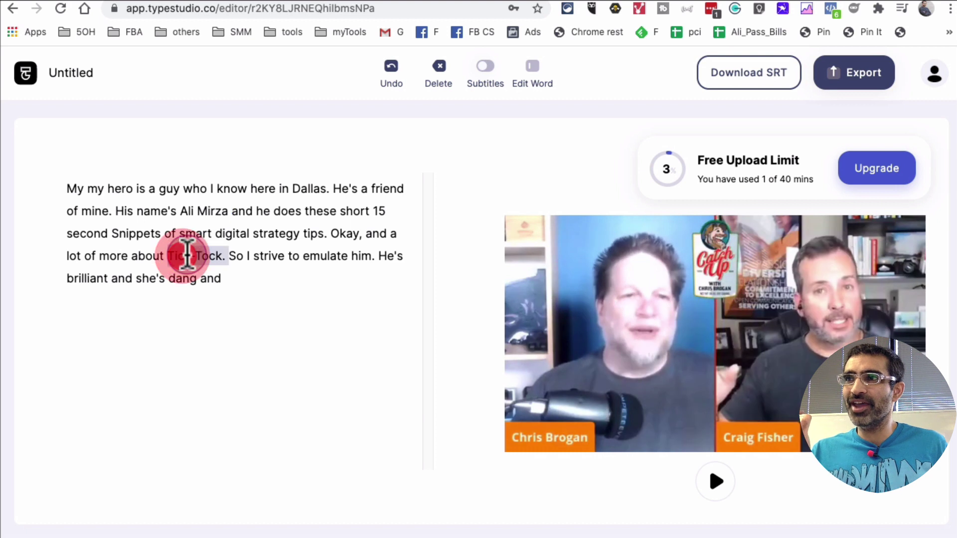
pyautogui.click(177, 259)
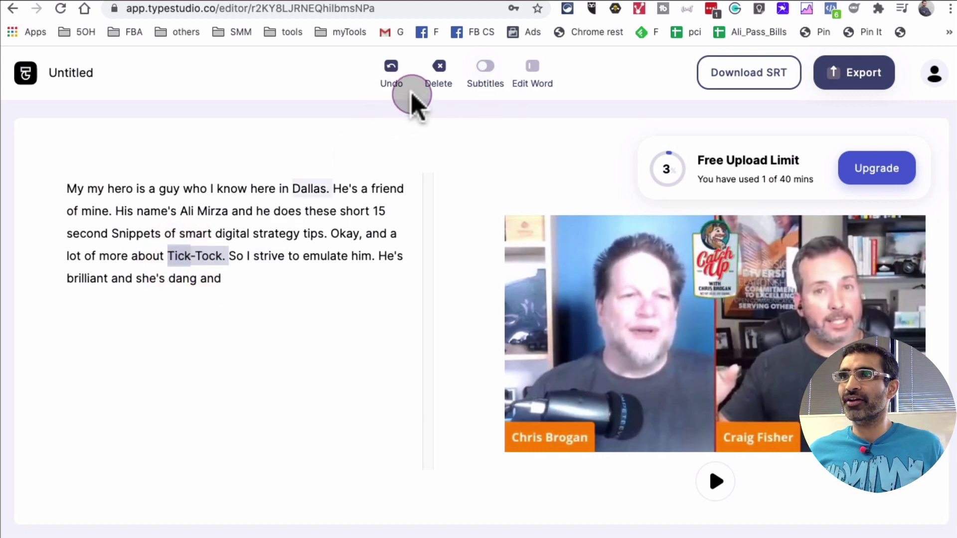
pyautogui.click(533, 73)
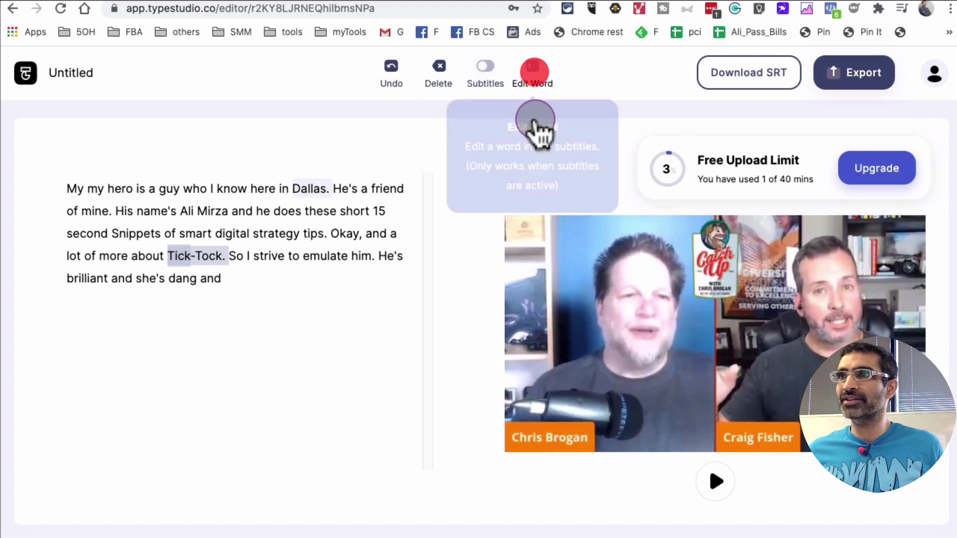
pyautogui.click(532, 73)
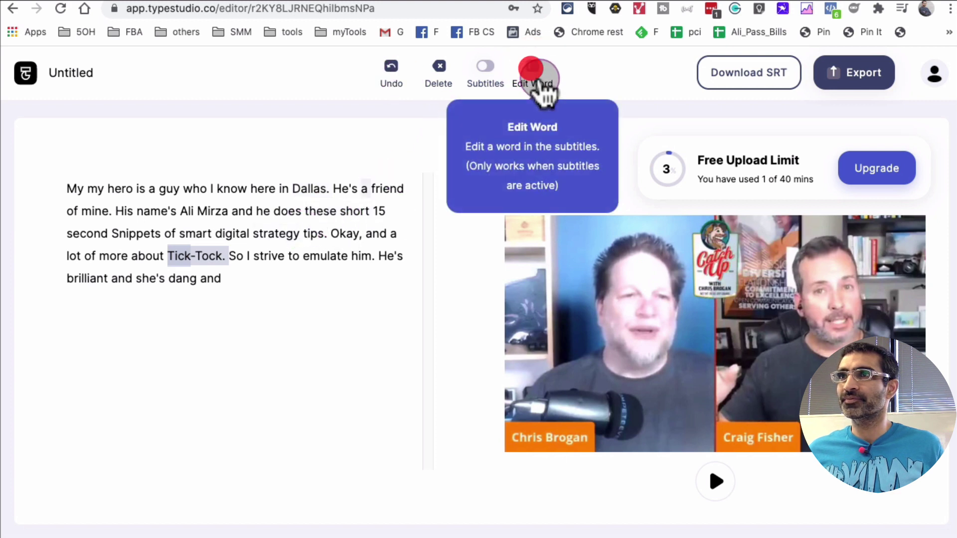
pyautogui.click(486, 66)
# Correct the transcript word 'Tick-Tock' to 'Tik-Tok'
pyautogui.click(533, 69)
pyautogui.click(533, 70)
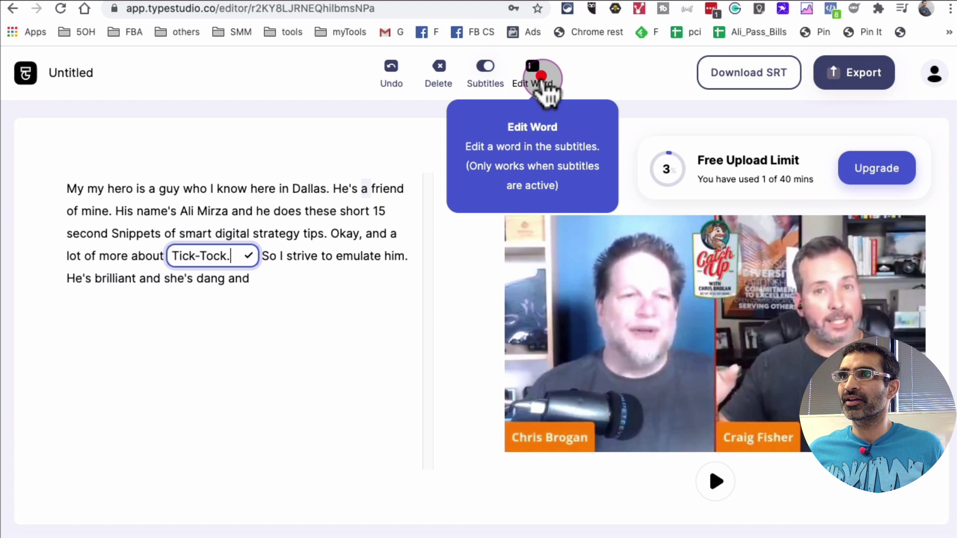
pyautogui.click(229, 260)
pyautogui.tripleClick(229, 261)
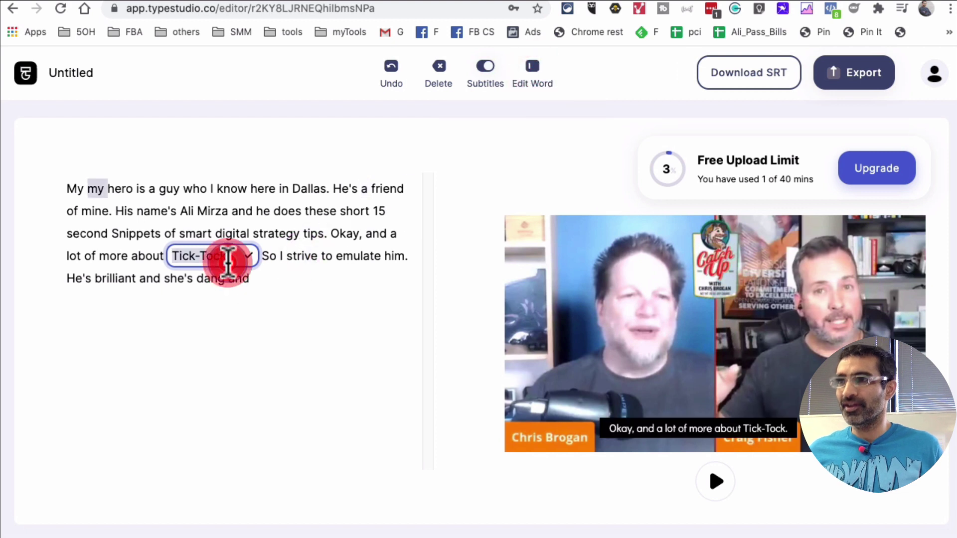
pyautogui.write('Ti')
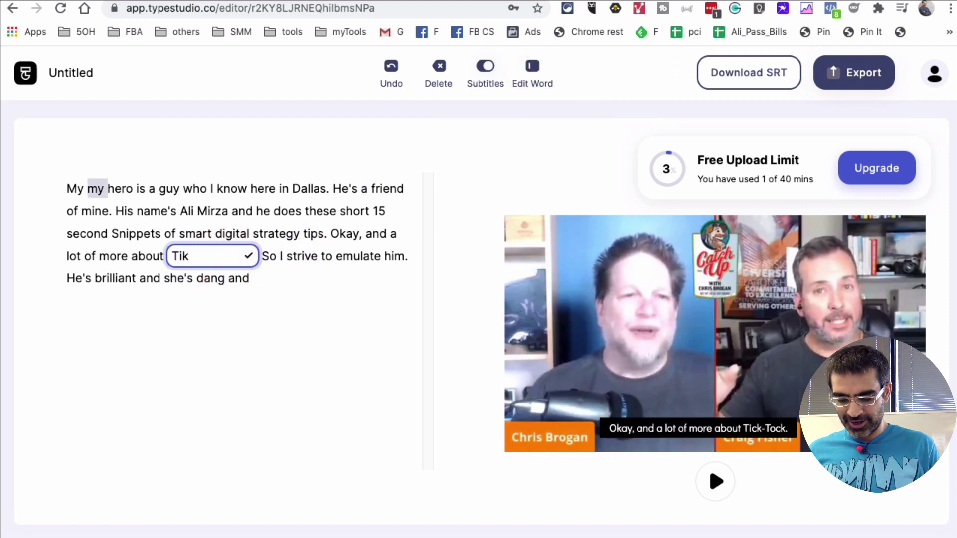
pyautogui.click(255, 260)
# Delete the trailing fragment after 'emulate him.' at the end of the transcript
pyautogui.click(326, 362)
pyautogui.click(326, 361)
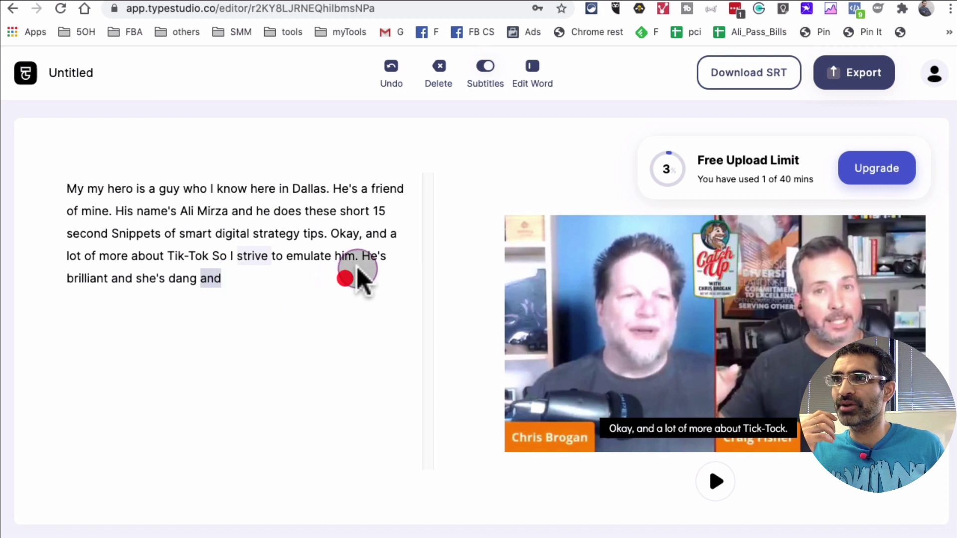
pyautogui.moveTo(358, 269); pyautogui.dragTo(374, 284)
pyautogui.press('Delete')
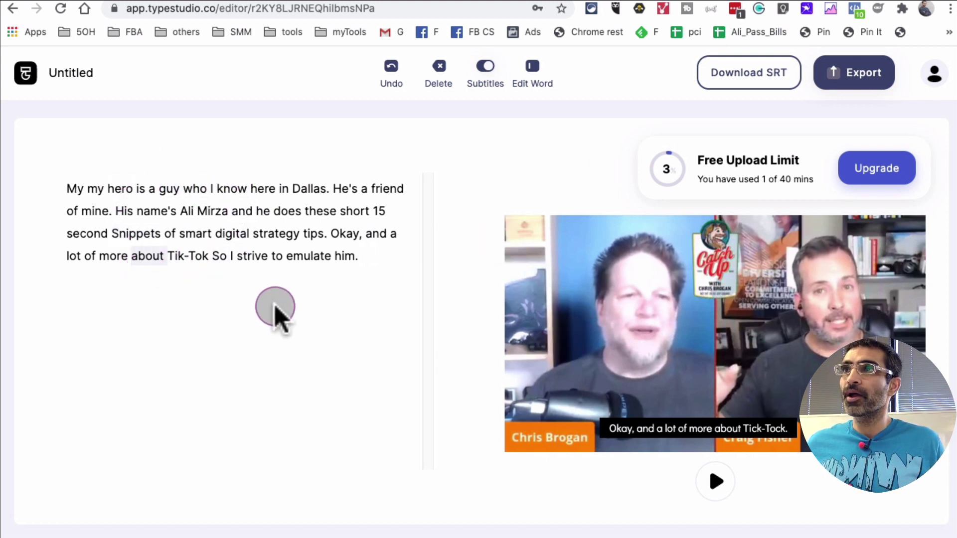
# Toggle subtitles off and back on, then play and pause the clip to check captions
pyautogui.click(481, 67)
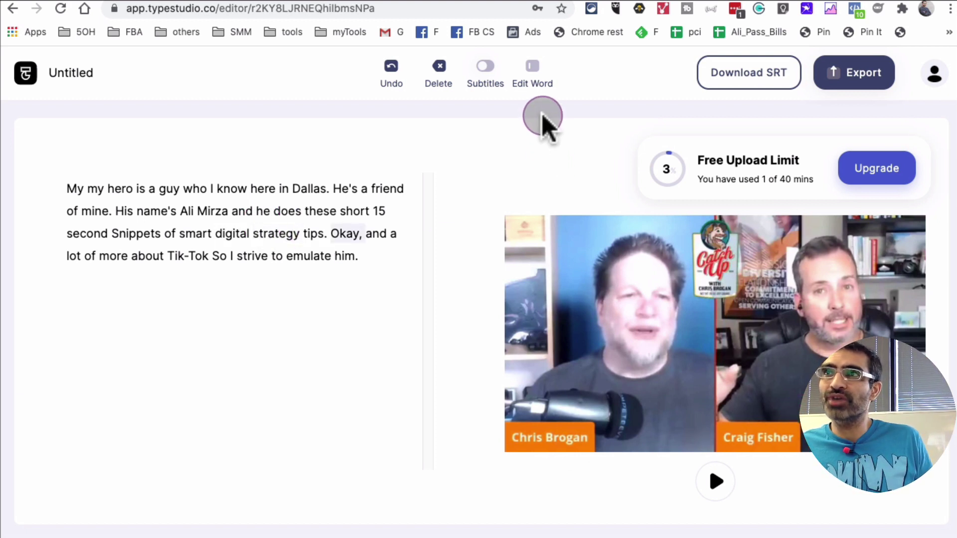
pyautogui.click(491, 69)
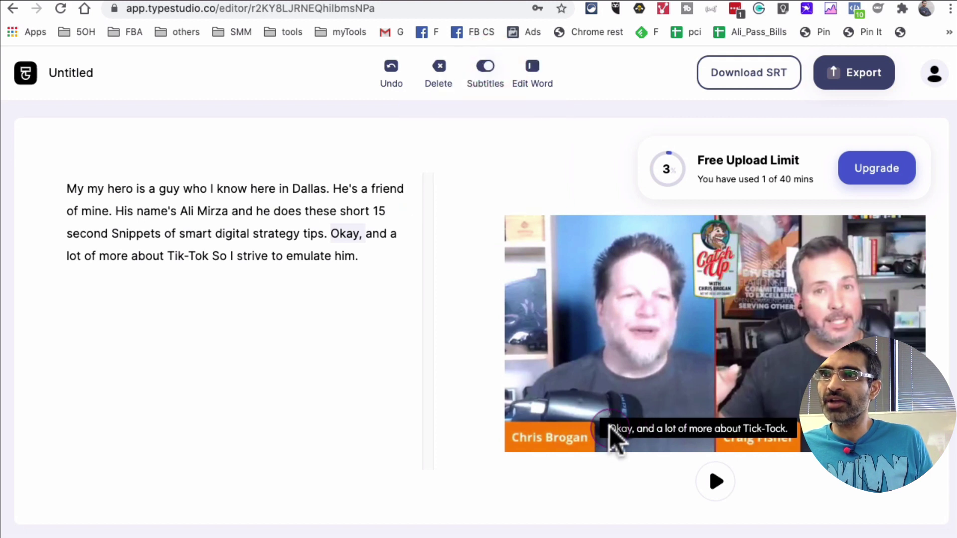
pyautogui.moveTo(624, 429); pyautogui.dragTo(775, 428)
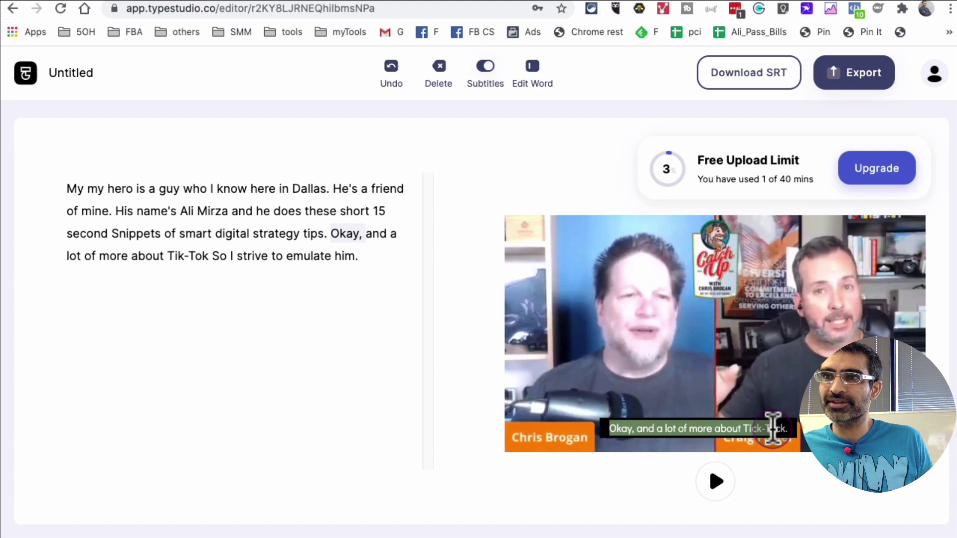
pyautogui.click(715, 481)
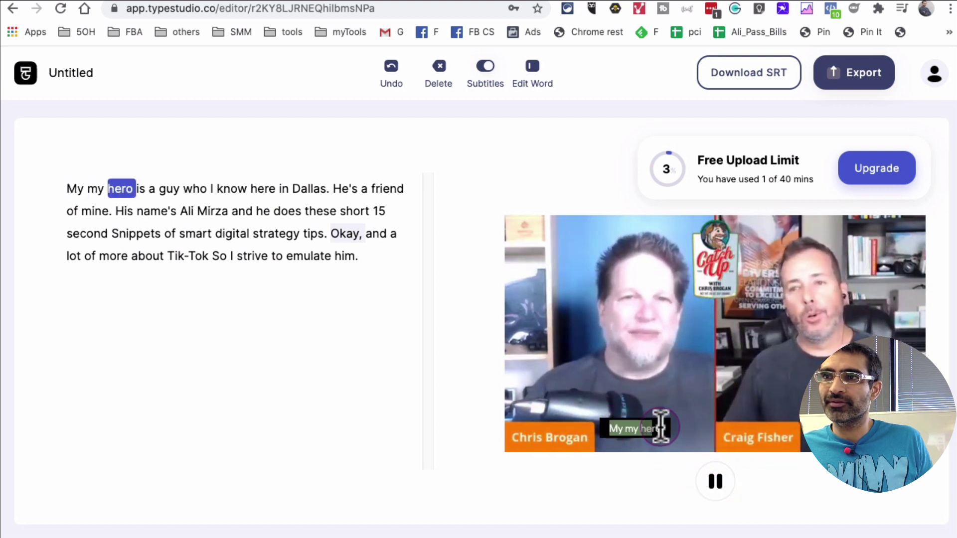
pyautogui.click(708, 480)
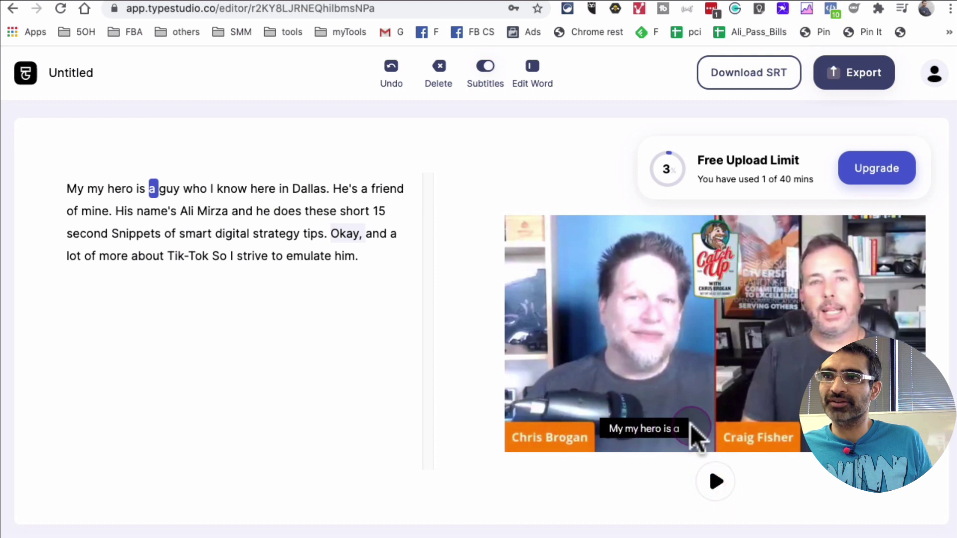
pyautogui.click(711, 479)
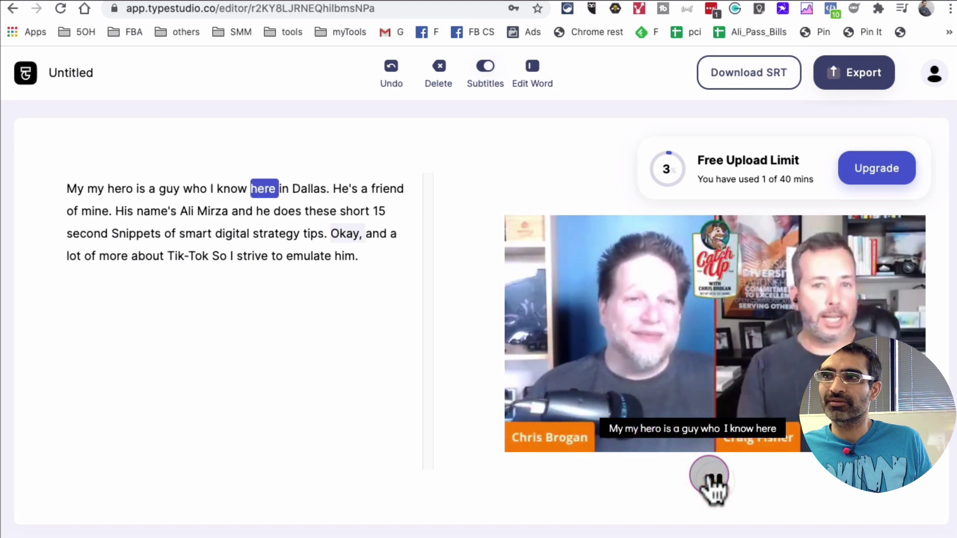
pyautogui.click(712, 480)
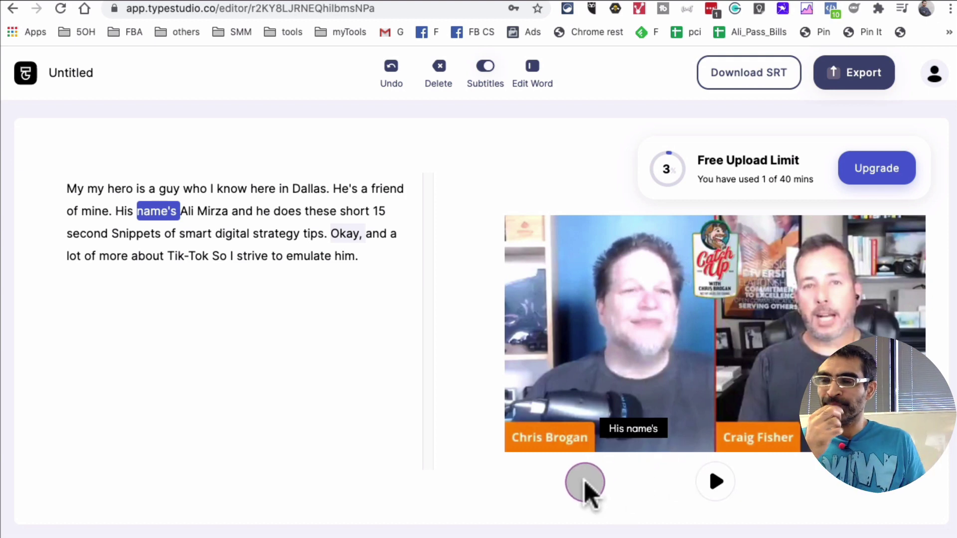
# Open the SRT download dialog, cancel it, and jump to the transcript's first word 'My'
pyautogui.click(750, 80)
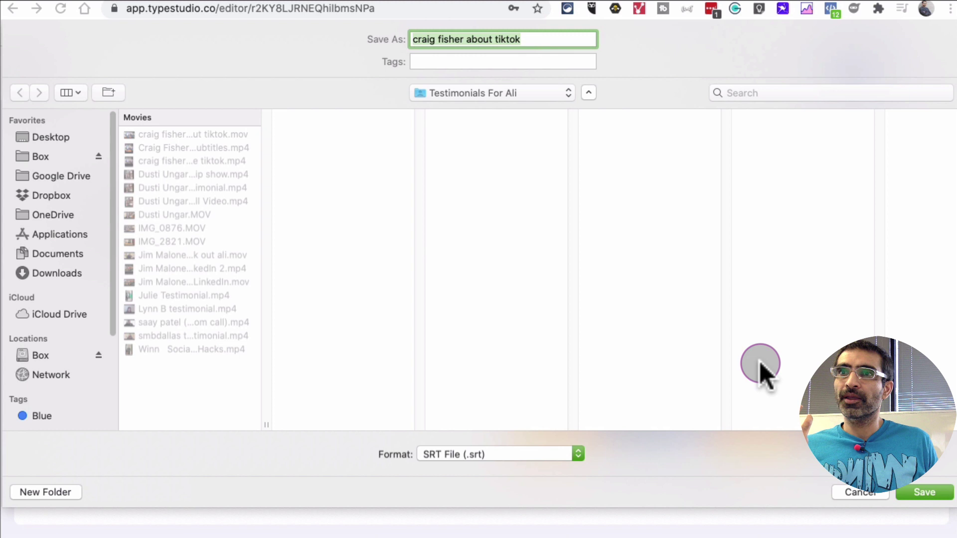
pyautogui.click(843, 492)
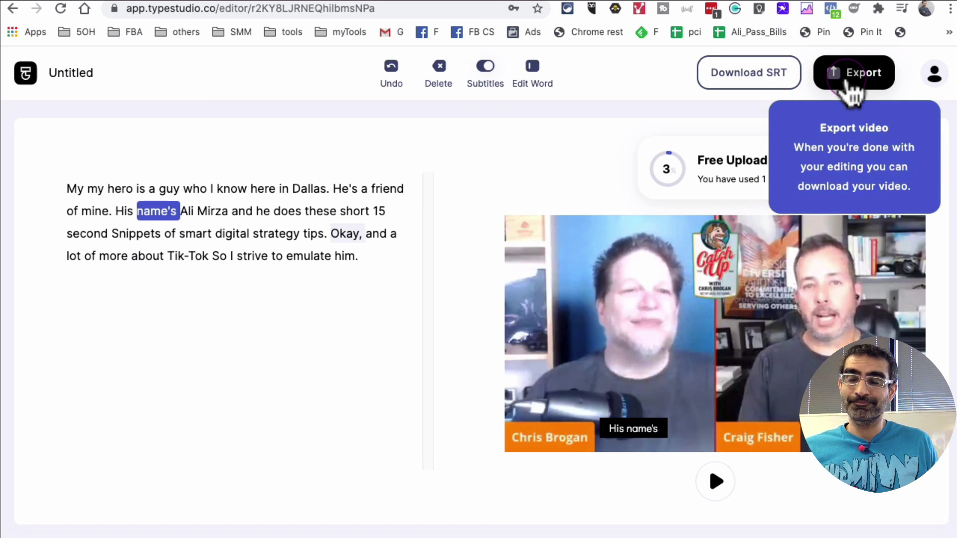
pyautogui.click(427, 178)
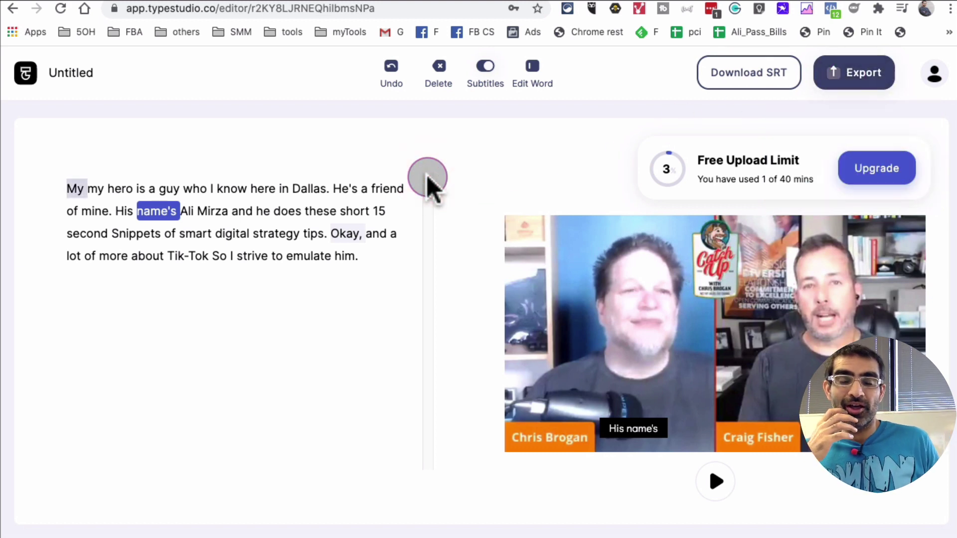